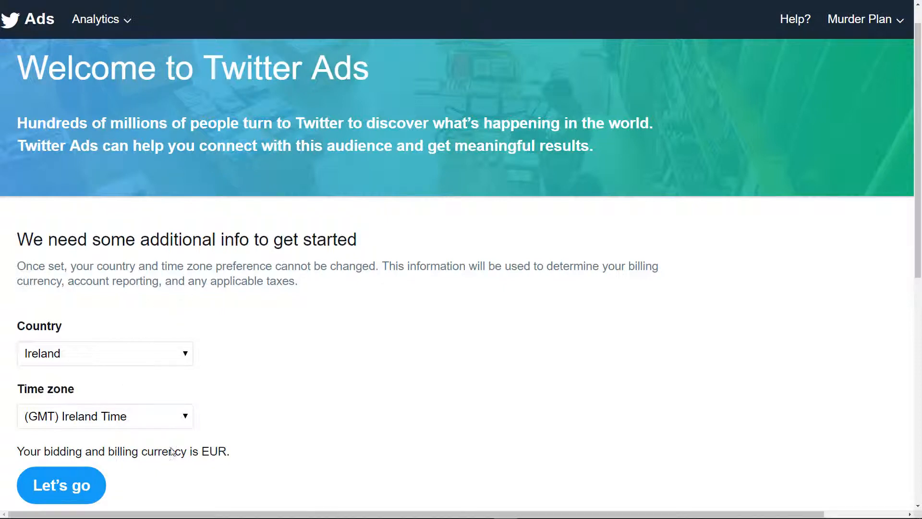
Confirm Ireland and Ireland Time as country and time zone, and choose the Website clicks or conversions campaign objective
click(56, 485)
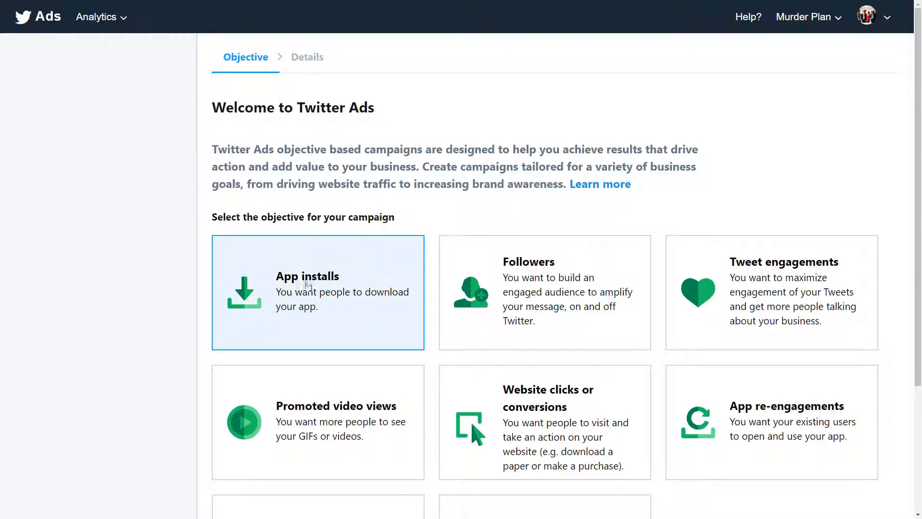
scroll(191, 289, down, 1)
scroll(187, 279, down, 1)
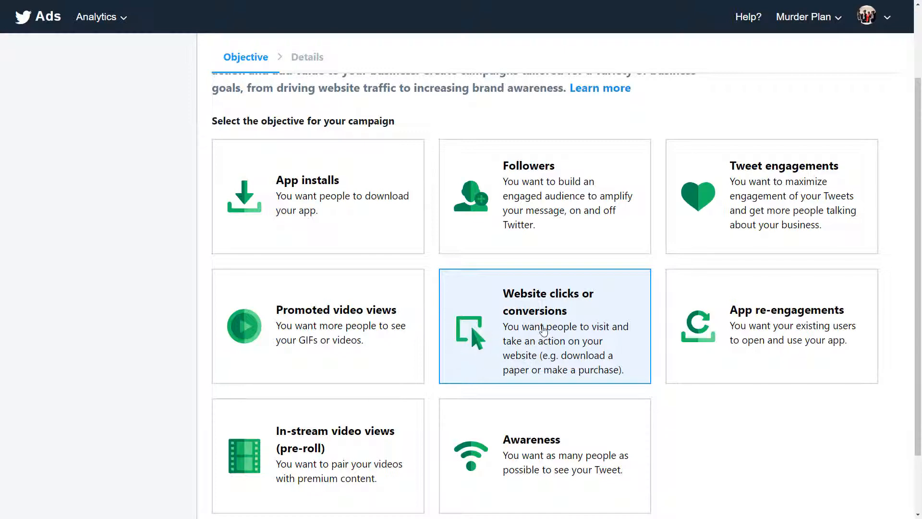
click(543, 329)
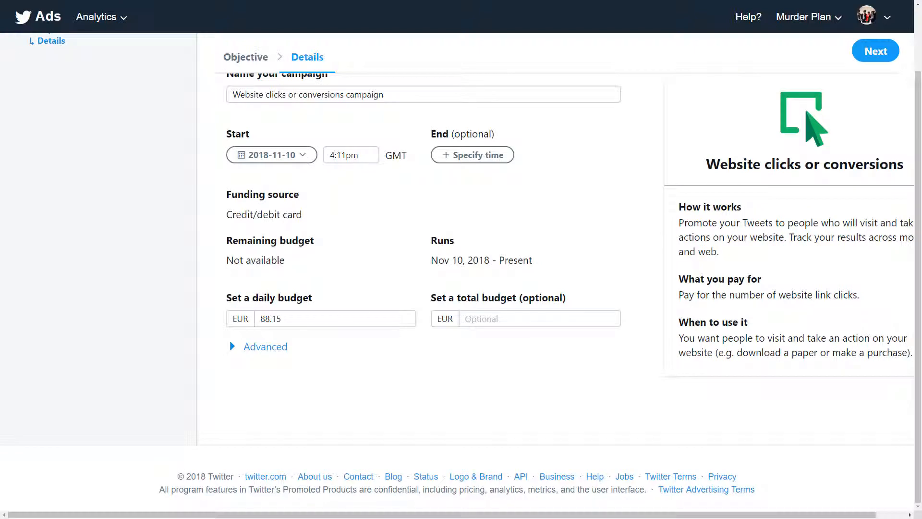
Accept the campaign details and name the ad group "Women 25-34 - Digital Marketing - Interest - Mobile"
scroll(357, 151, up, 2)
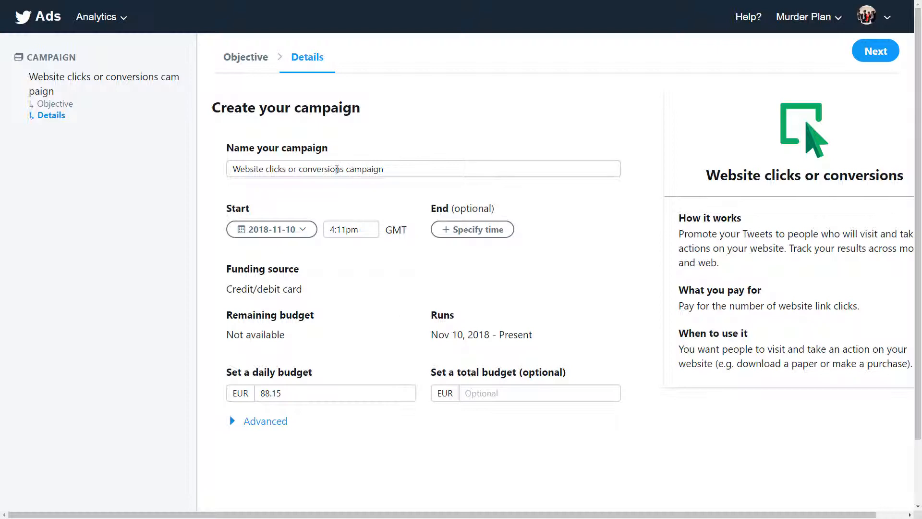
click(337, 169)
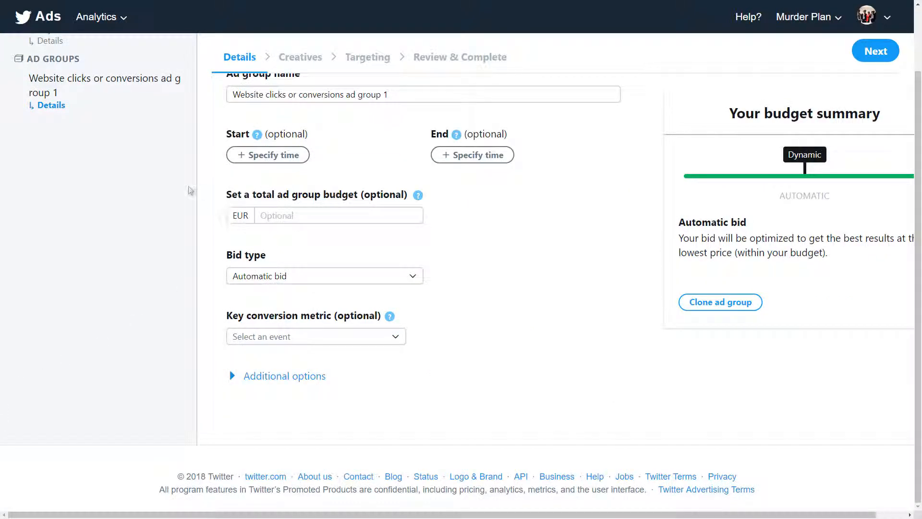
scroll(189, 191, up, 2)
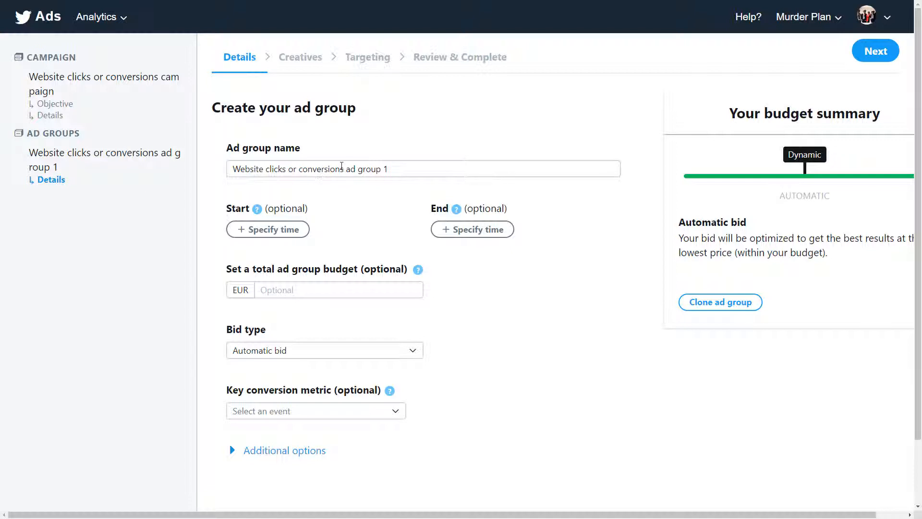
click(397, 167)
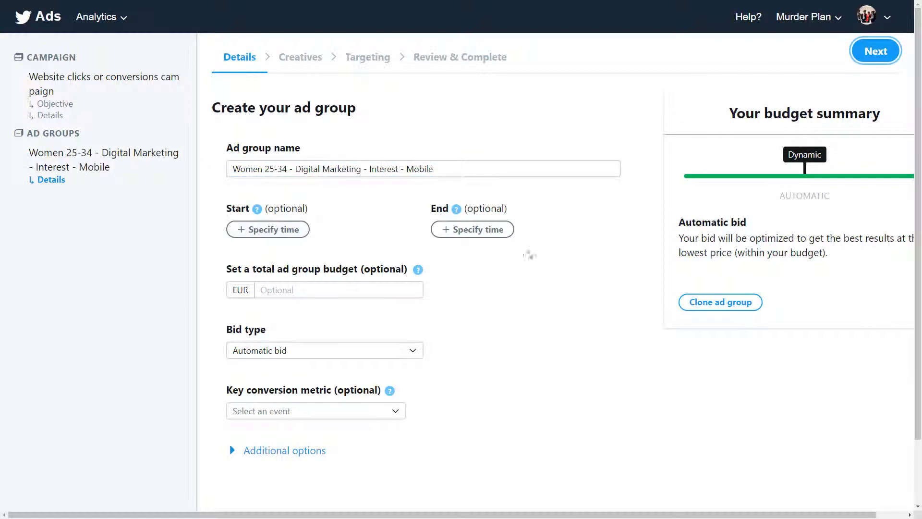
Choose Automatic bid as the ad group's bid type
scroll(503, 360, down, 1)
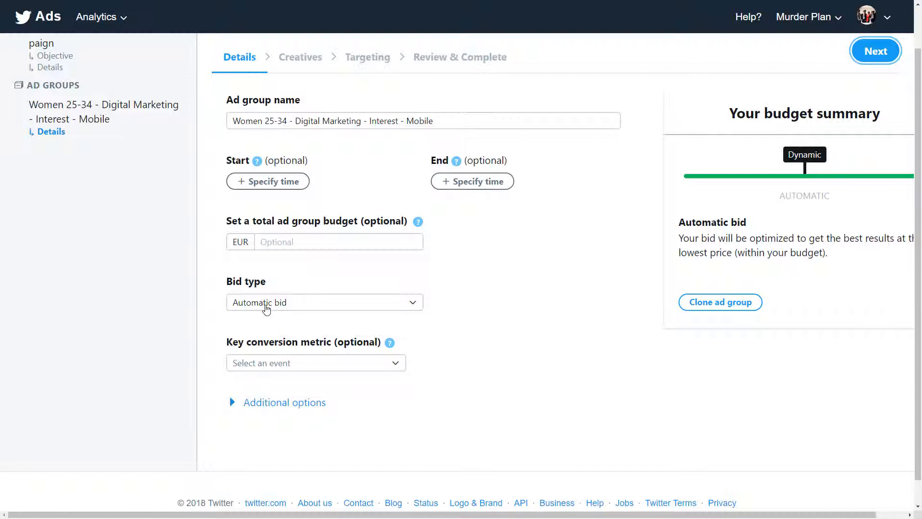
click(266, 305)
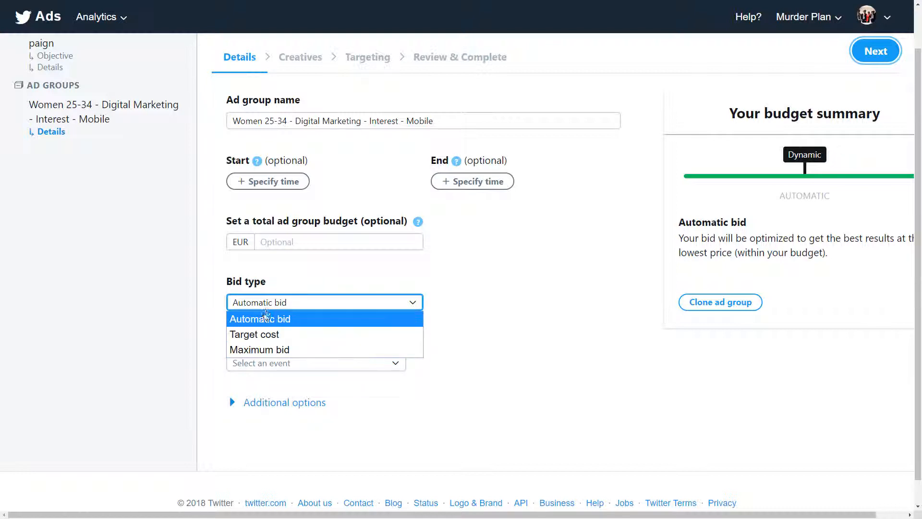
click(269, 319)
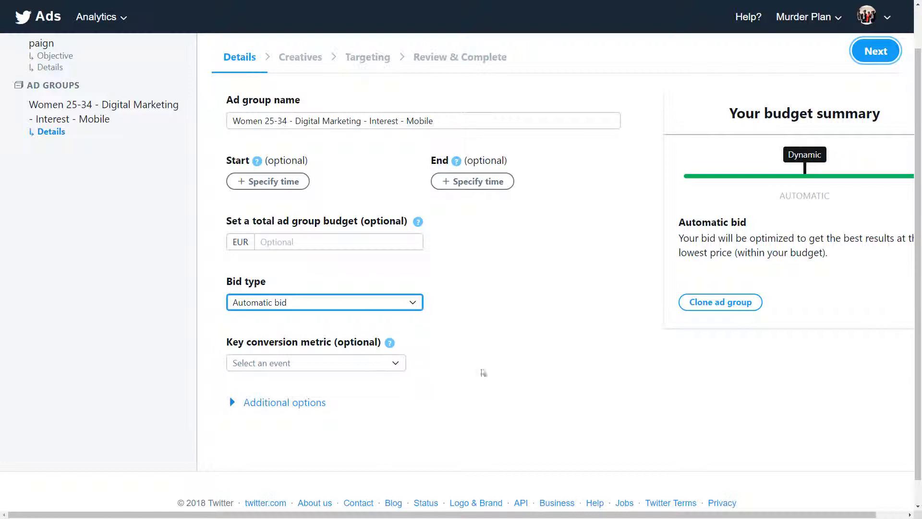
Try adding an audience measurement tag through the ad group's additional options
scroll(543, 373, down, 1)
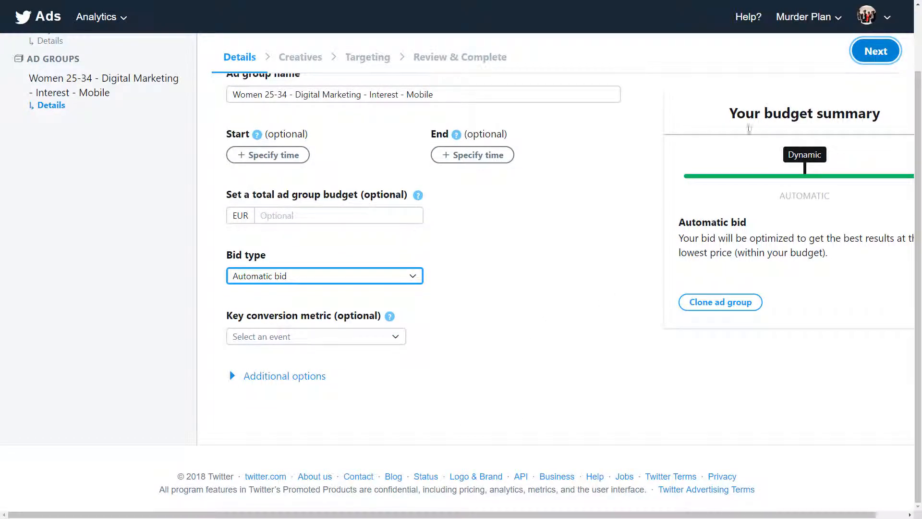
click(270, 377)
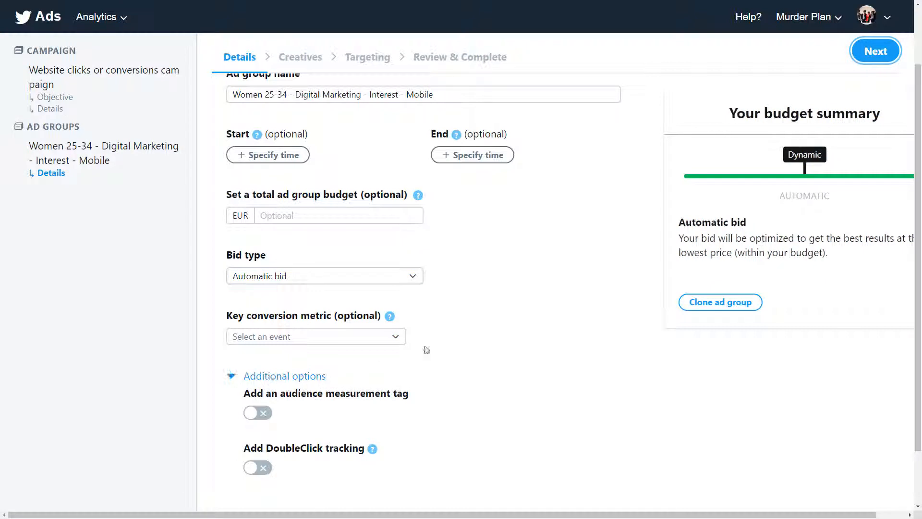
scroll(480, 375, down, 2)
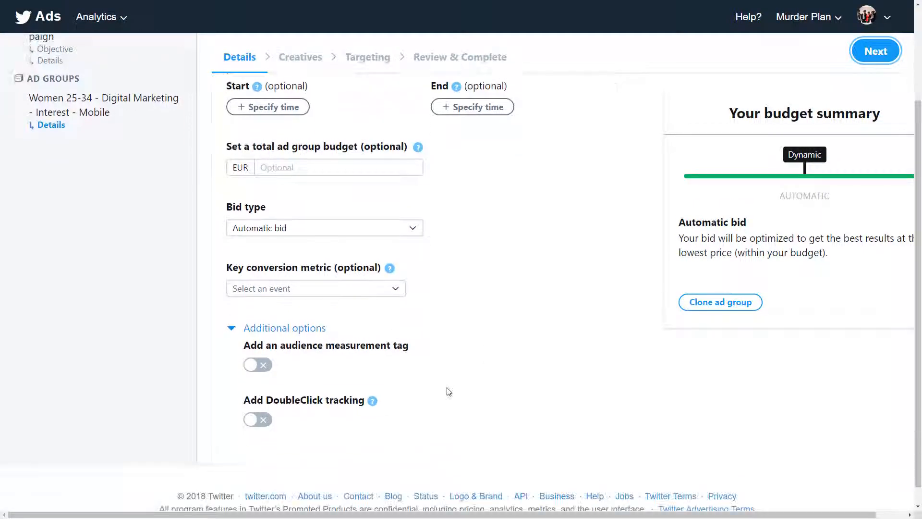
click(259, 365)
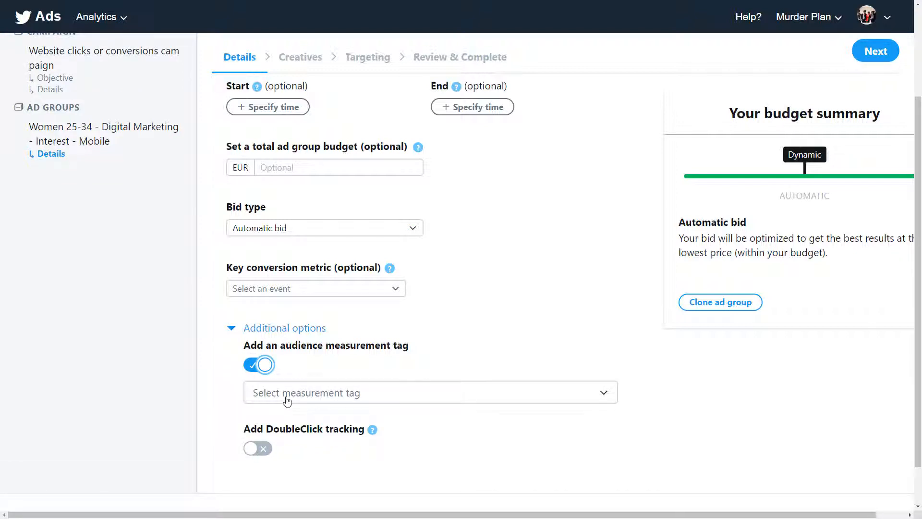
click(287, 397)
click(287, 396)
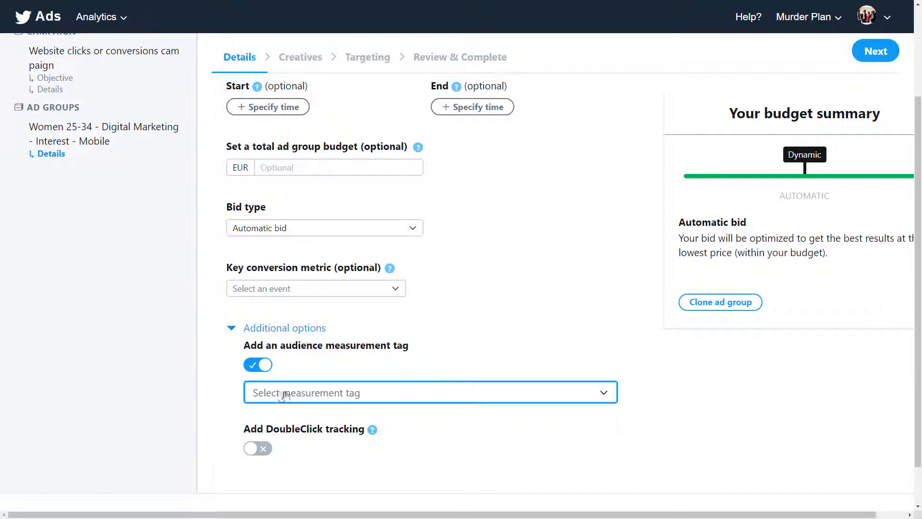
click(263, 365)
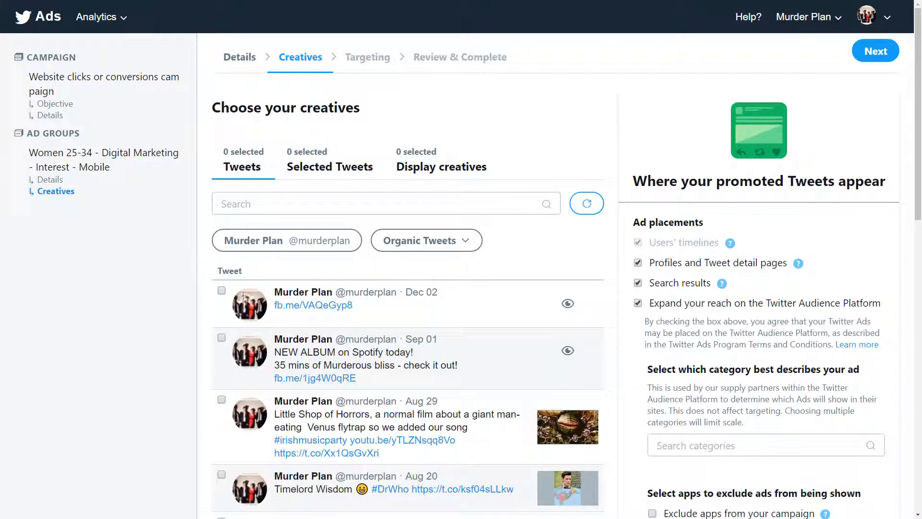
Try filtering the creatives list to Promoted-only Tweets, and return it to Organic Tweets
click(221, 399)
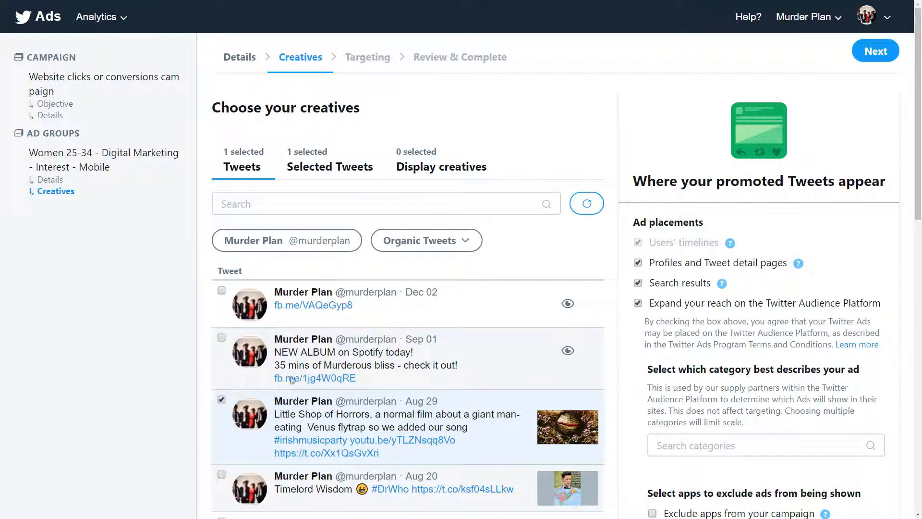
click(455, 243)
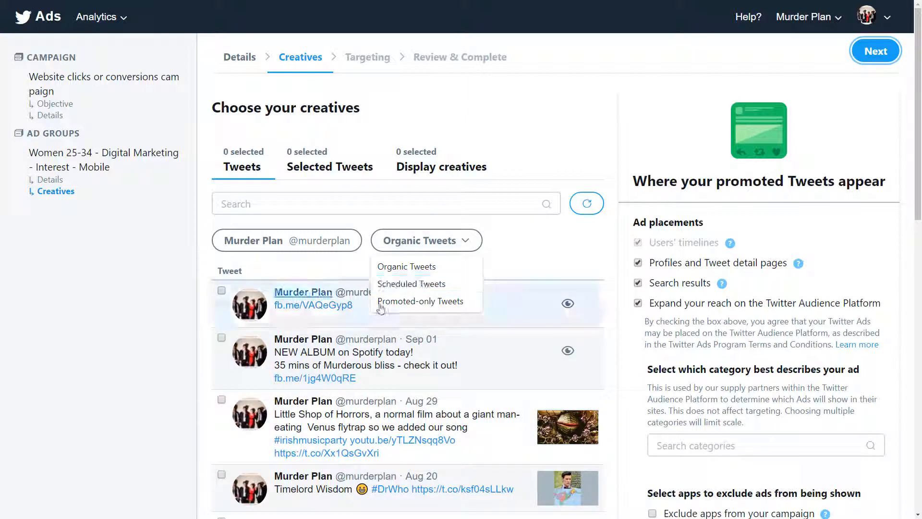
click(417, 307)
click(425, 240)
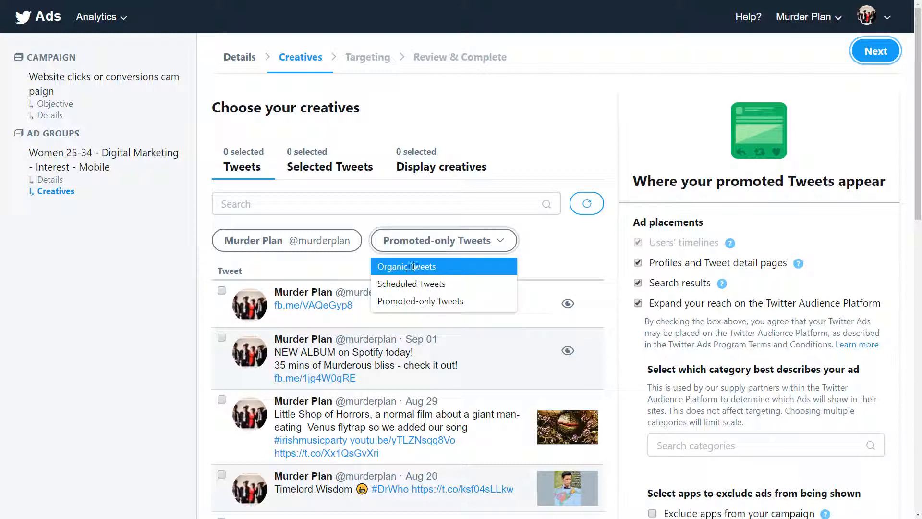
click(413, 266)
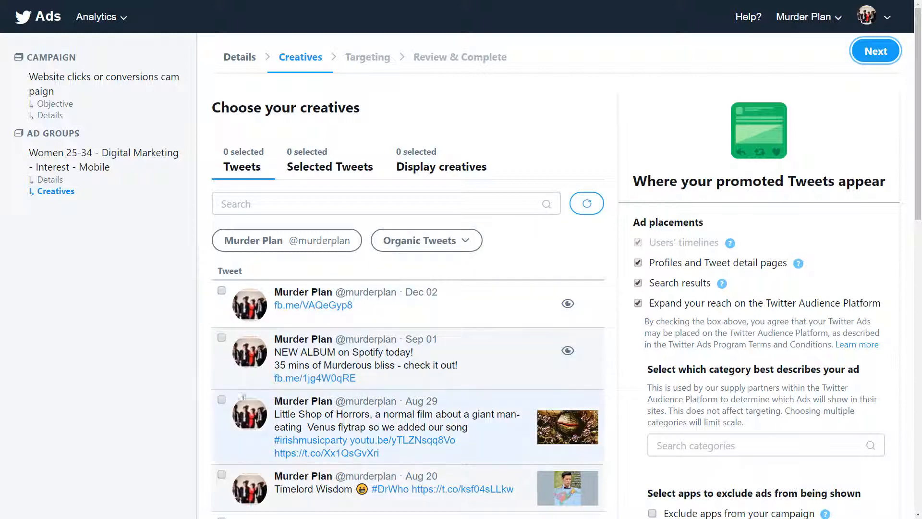
Select the Aug 29 "Little Shop of Horrors" Tweet as the creative and set the ad category to Music
click(222, 401)
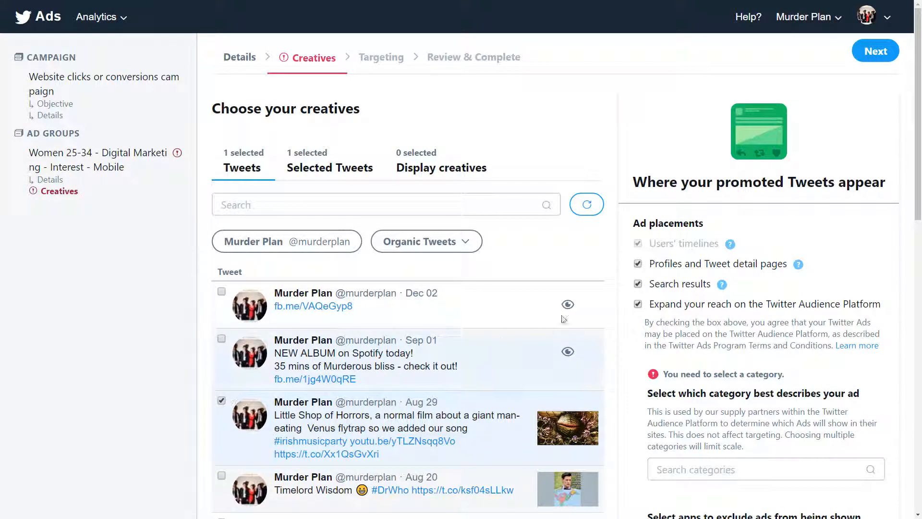
scroll(735, 374, down, 5)
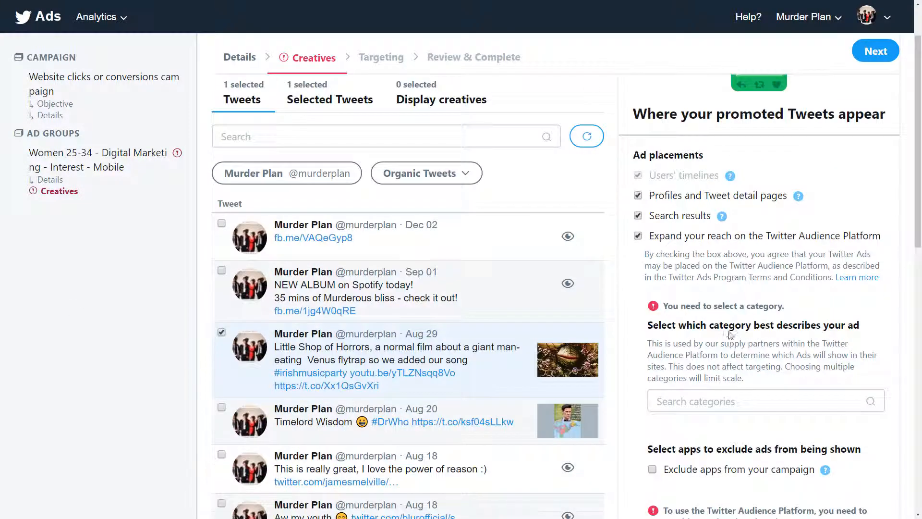
click(700, 227)
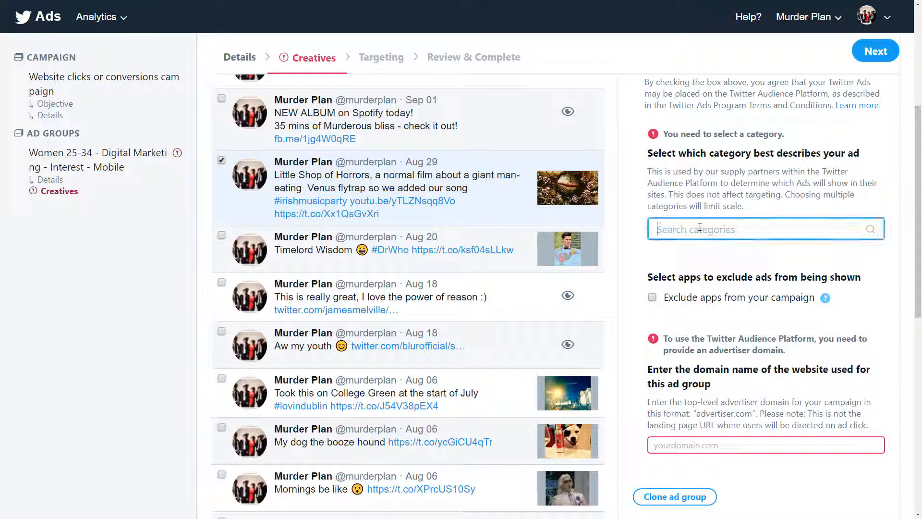
text(music)
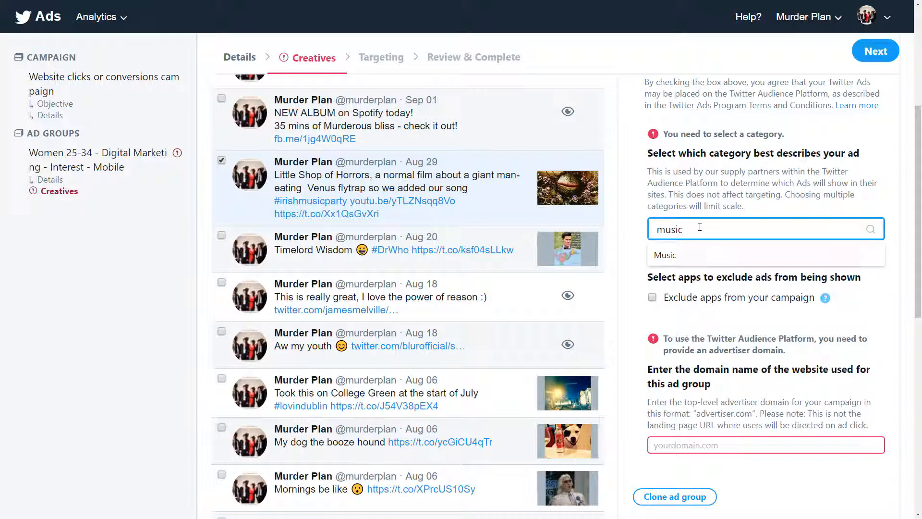
click(670, 255)
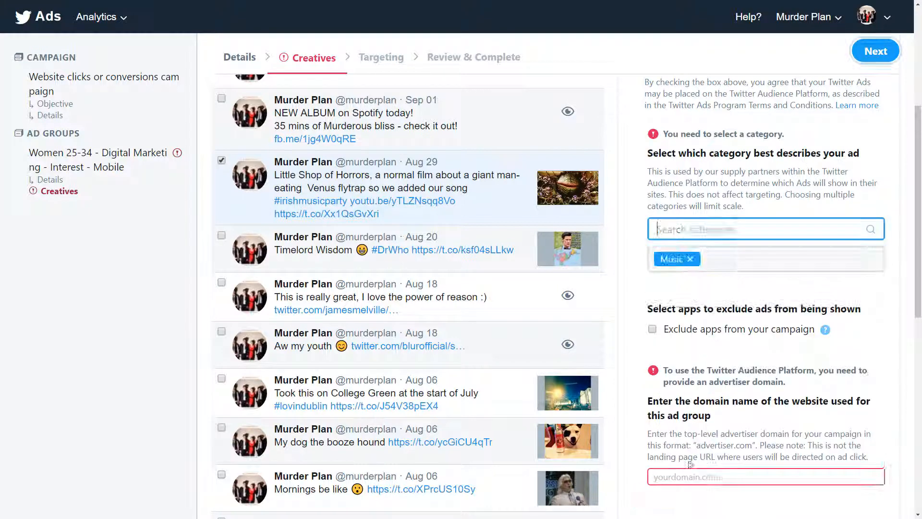
Enter murderplan.com as the ad group's advertiser domain and continue to the targeting stage
click(694, 472)
text(m)
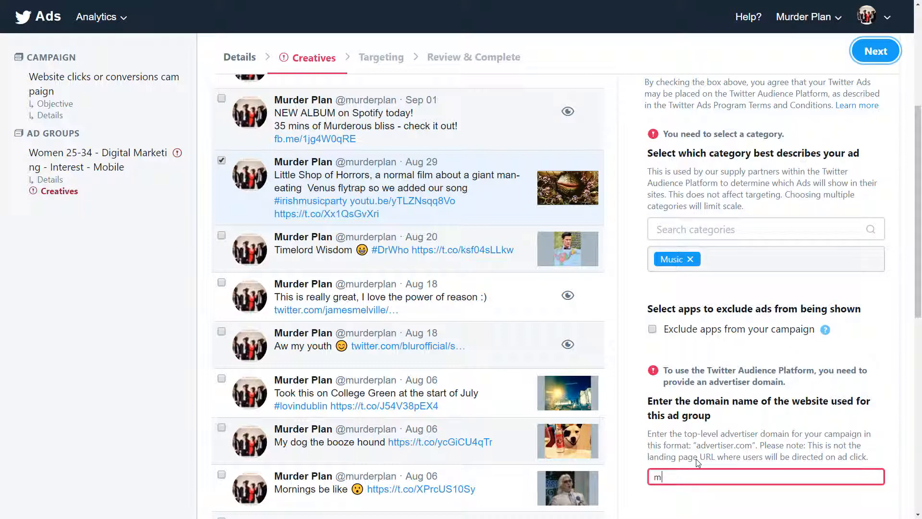
text(urderplan.com)
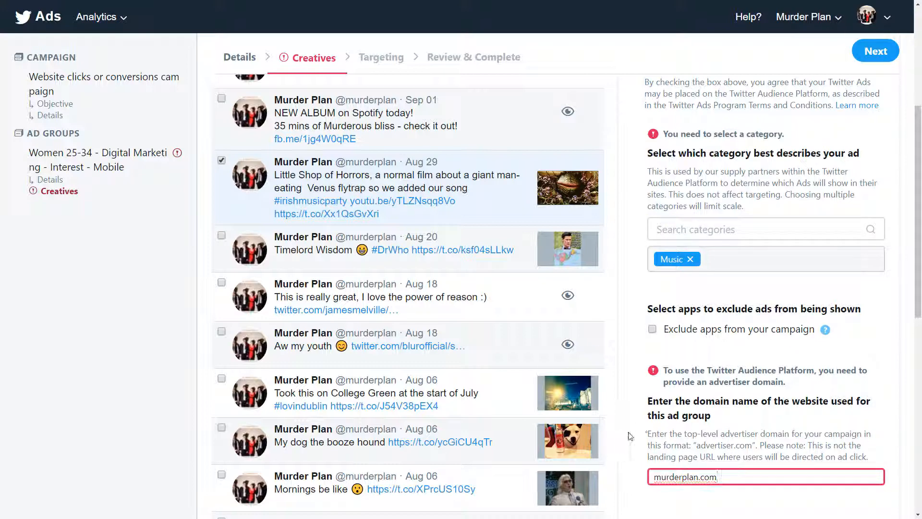
click(632, 437)
scroll(631, 436, down, 5)
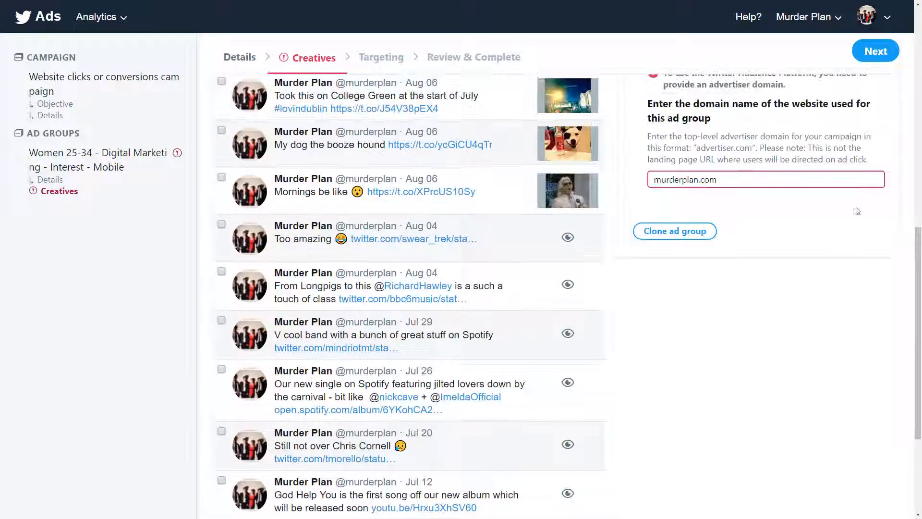
scroll(631, 432, up, 10)
click(875, 52)
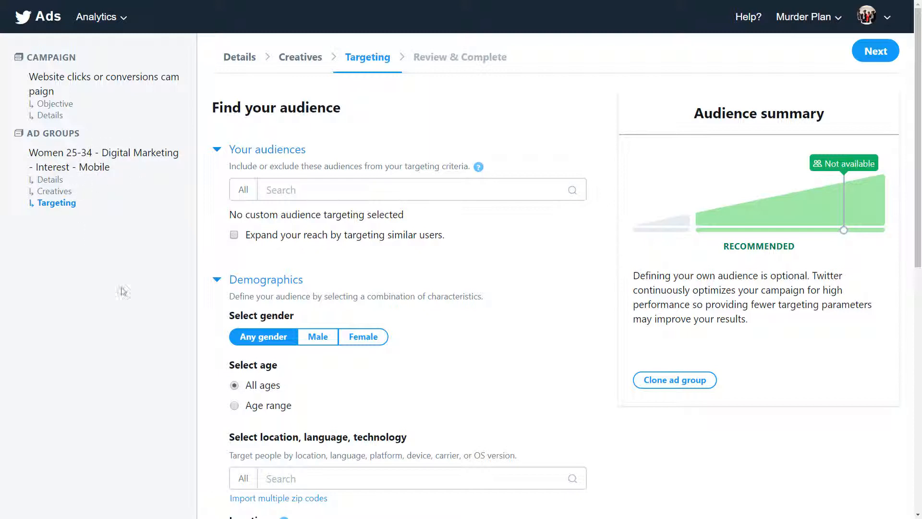
Target female users and set the age range to 25 and up in the demographics
click(371, 338)
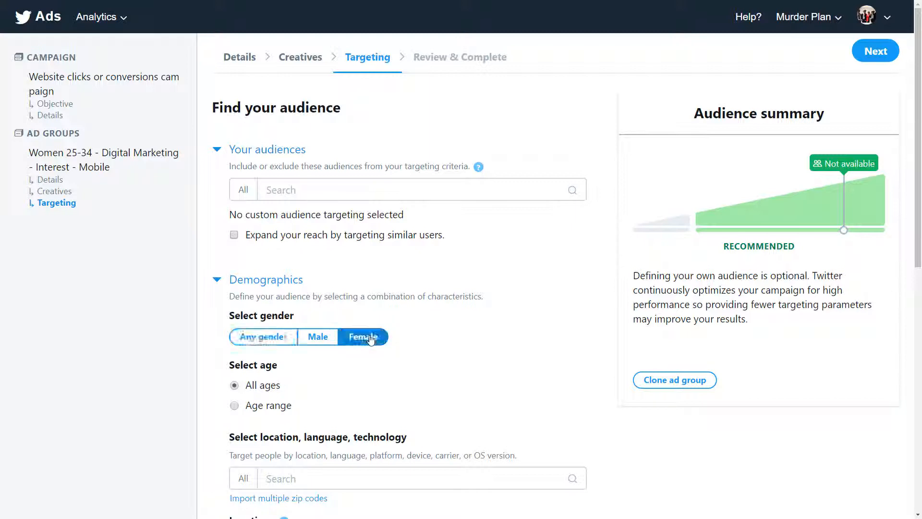
scroll(423, 336, down, 2)
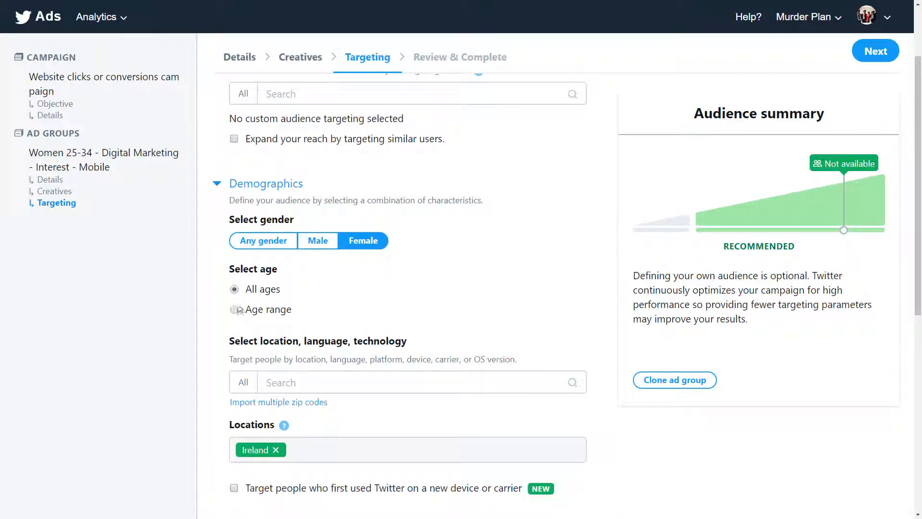
click(235, 310)
click(259, 330)
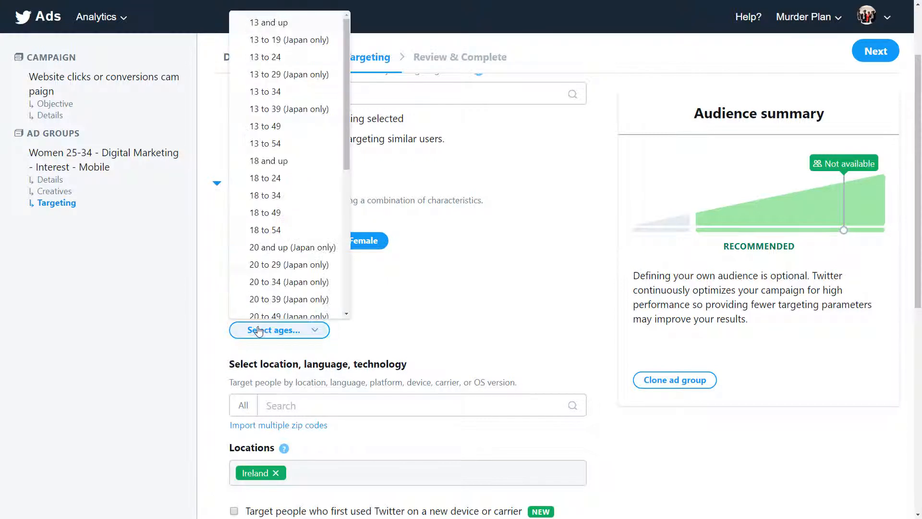
click(301, 229)
Add Android devices, iOS devices and Other mobile as the targeted platforms in the location, language and technology section
scroll(351, 261, down, 3)
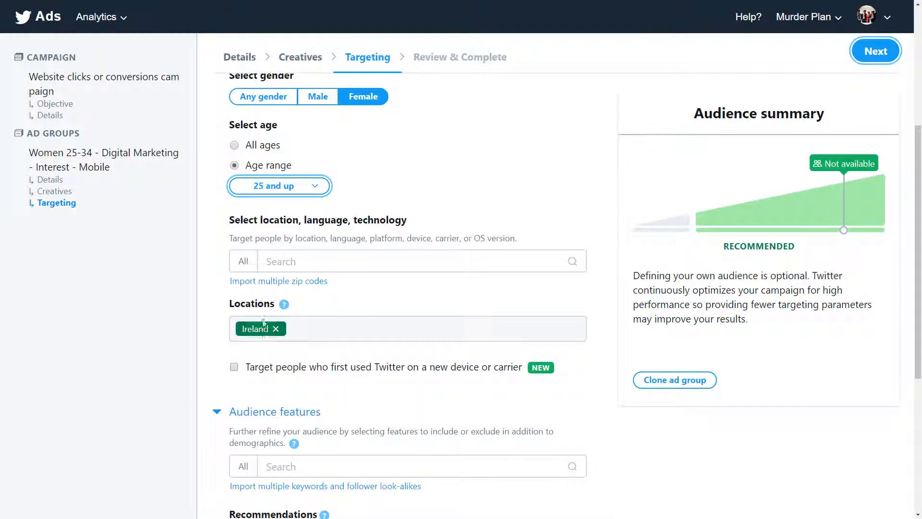
scroll(289, 259, up, 1)
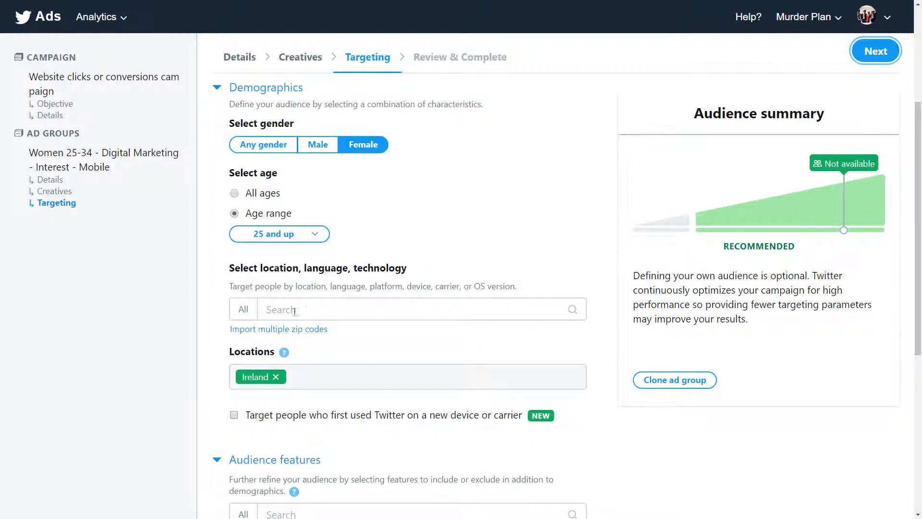
click(244, 312)
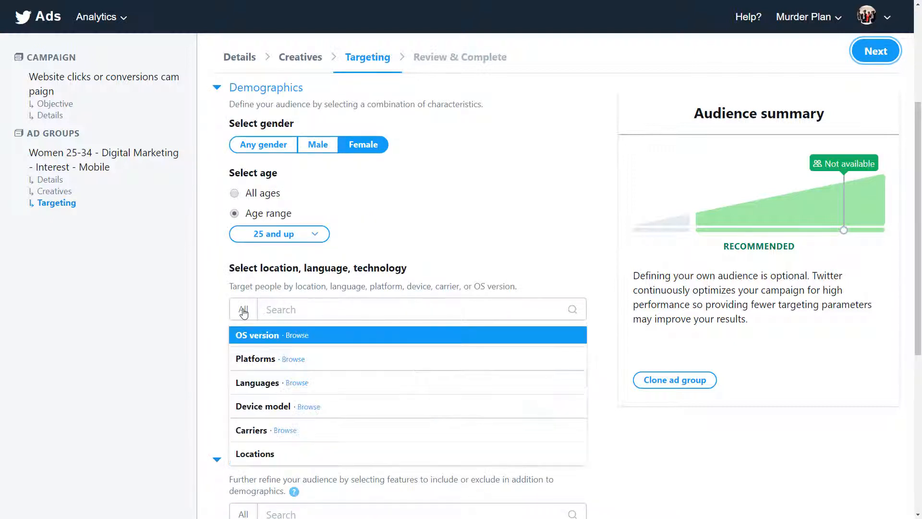
click(276, 362)
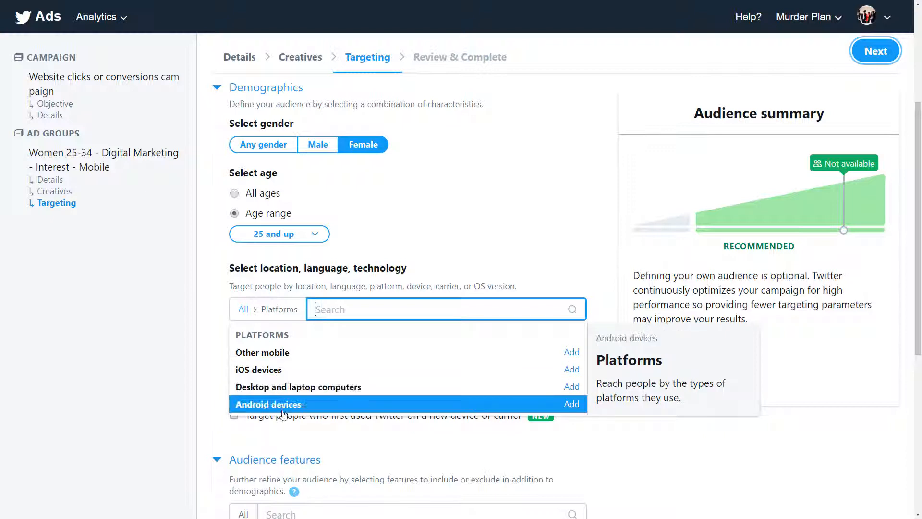
click(571, 403)
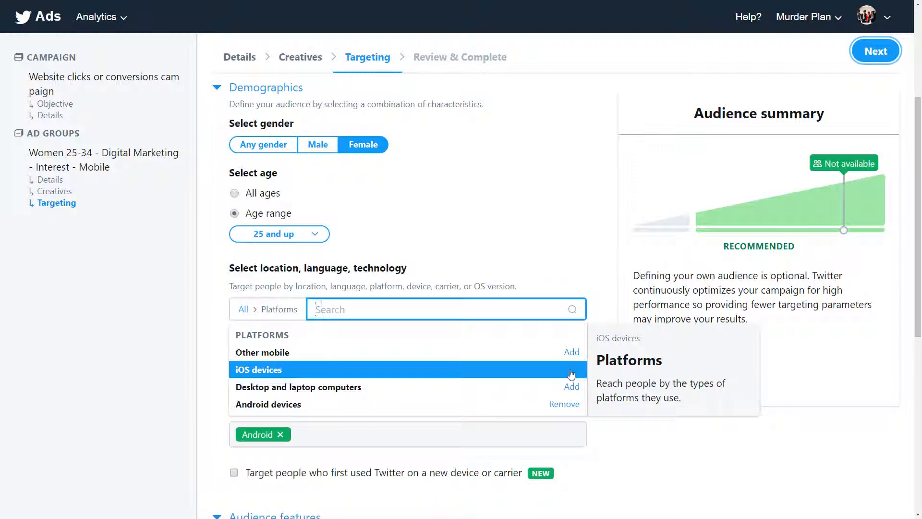
click(571, 371)
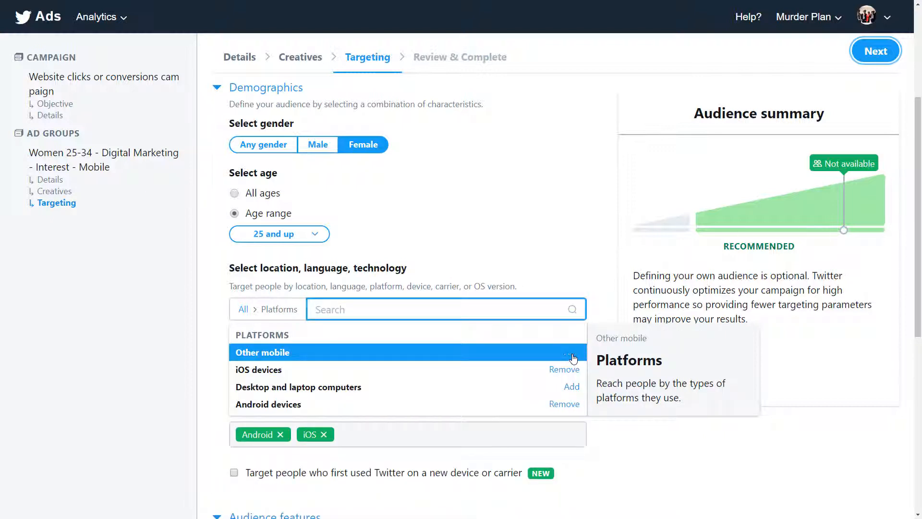
click(571, 352)
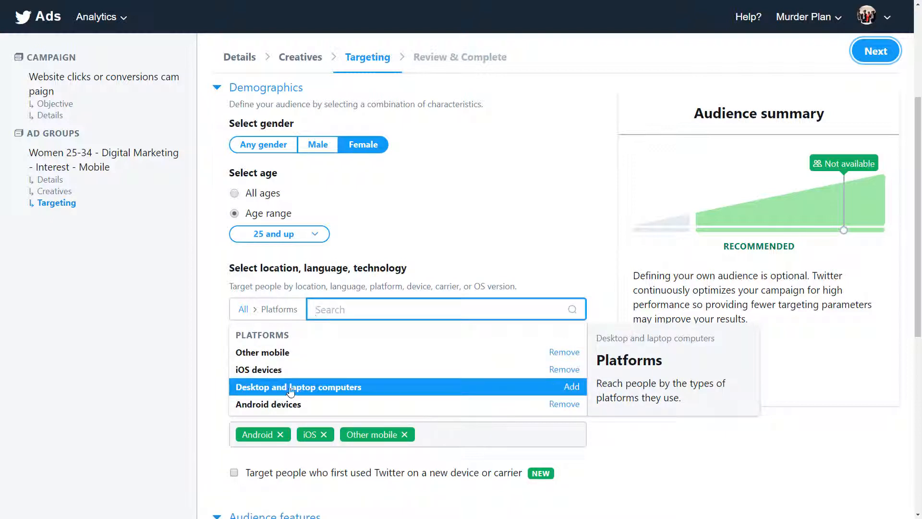
click(213, 385)
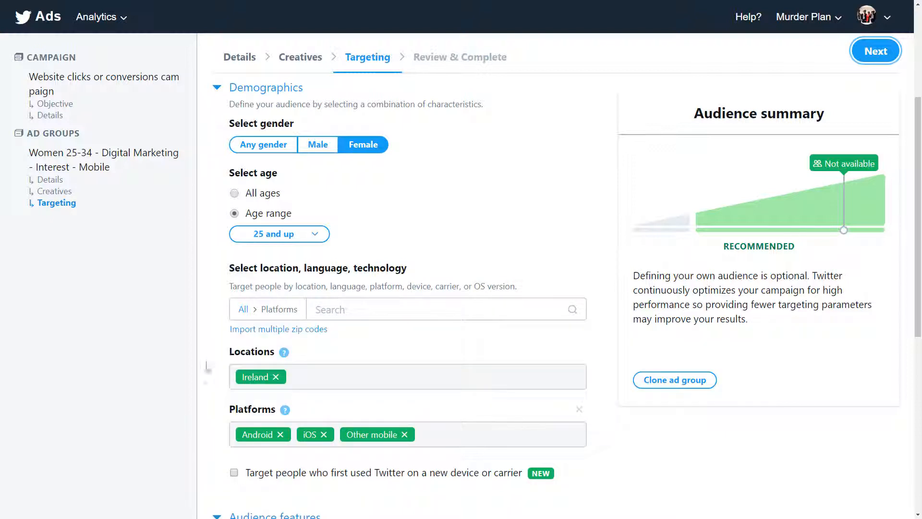
Search the audience features' interests for "digital marketing" and add the Business — Marketing interest to the targeting
scroll(213, 395, down, 8)
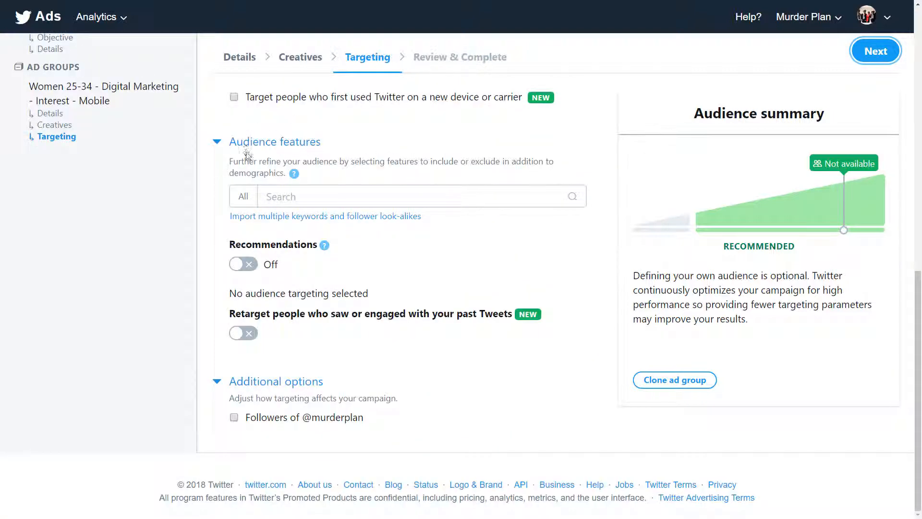
click(249, 196)
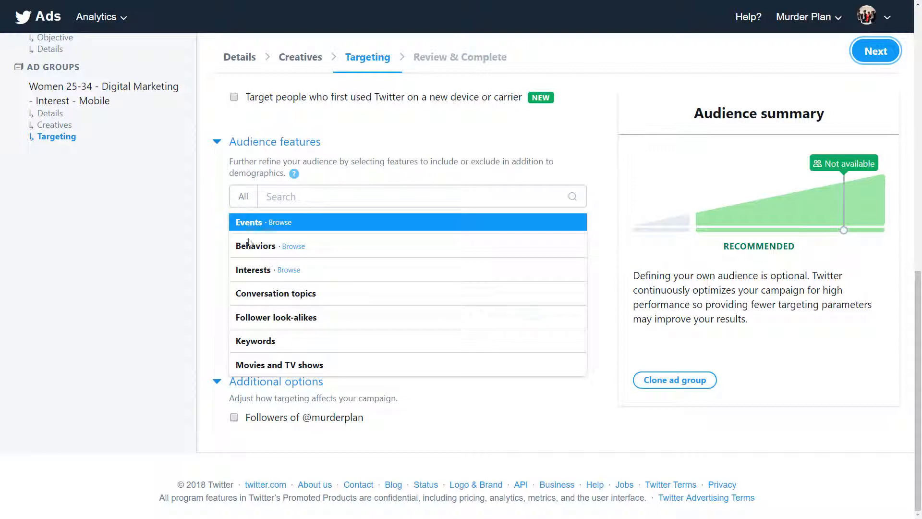
click(253, 270)
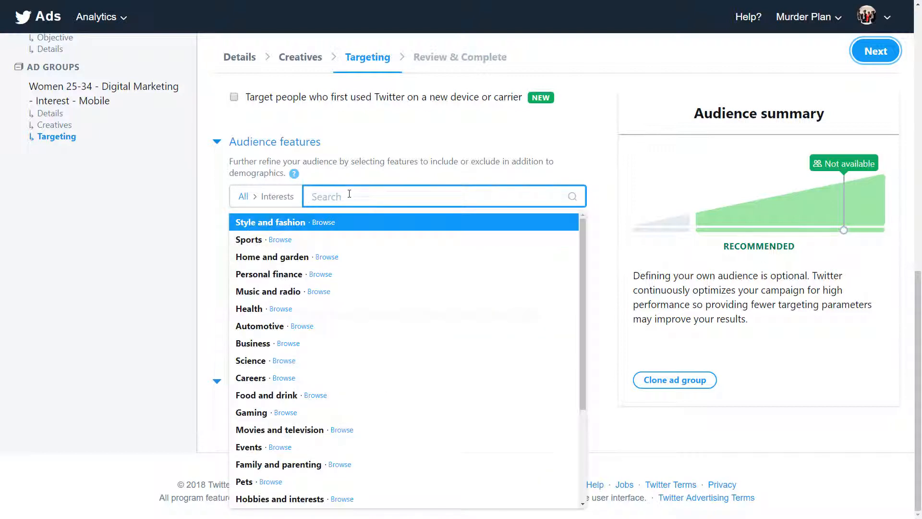
text(digital marketing)
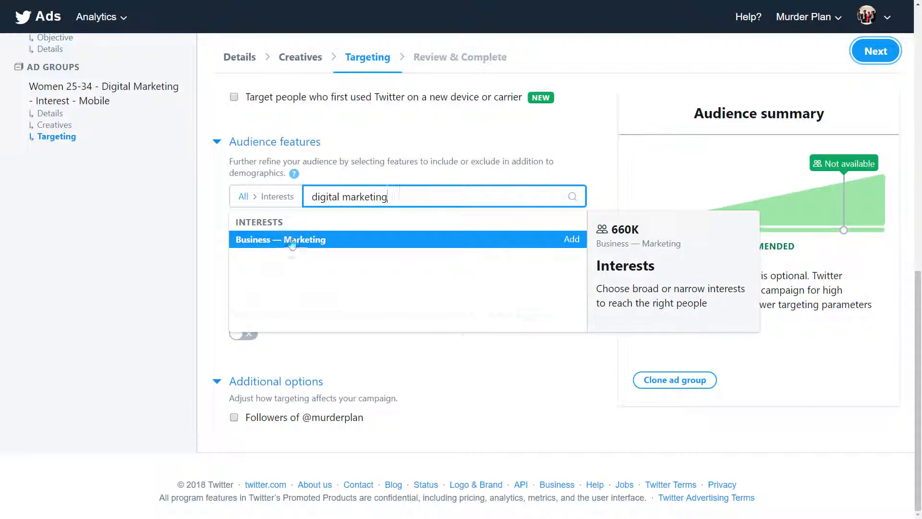
click(573, 241)
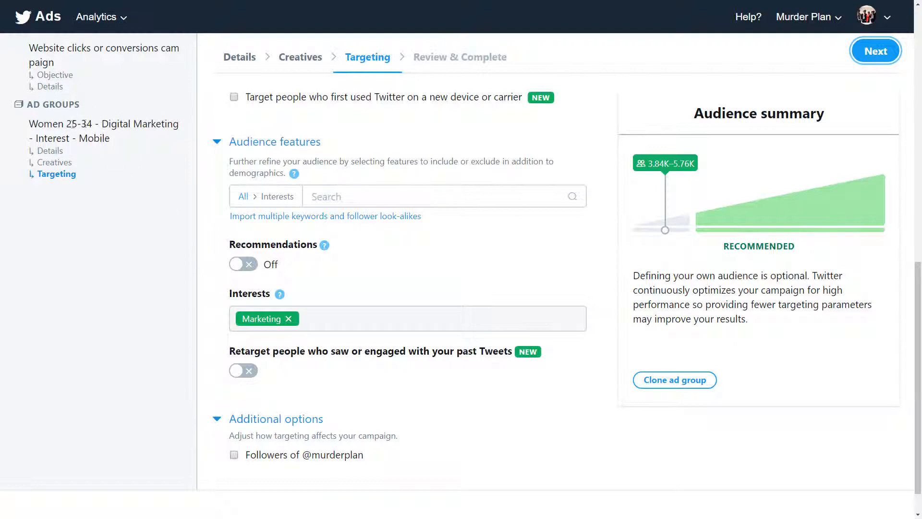
Rename the ad group as "Women 25+ - Marketing - Interest - Mobile" and return to its targeting stage
scroll(325, 239, up, 10)
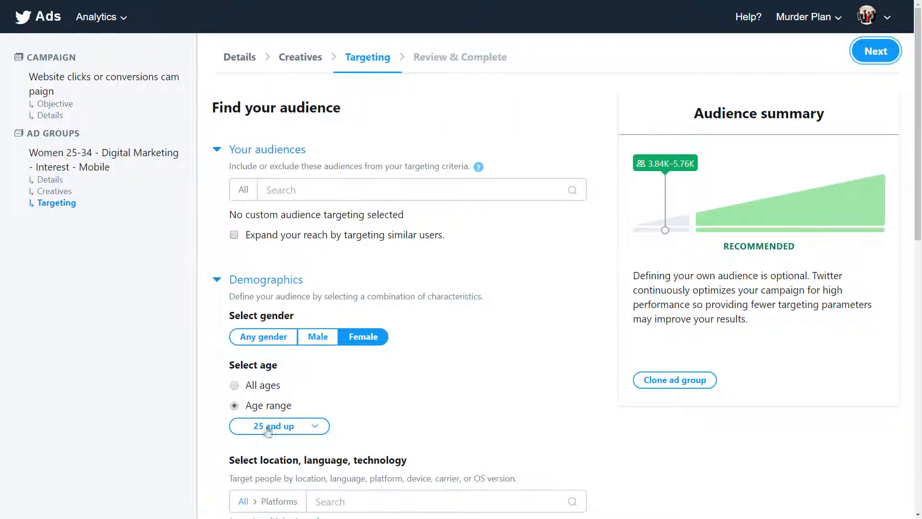
scroll(327, 406, down, 10)
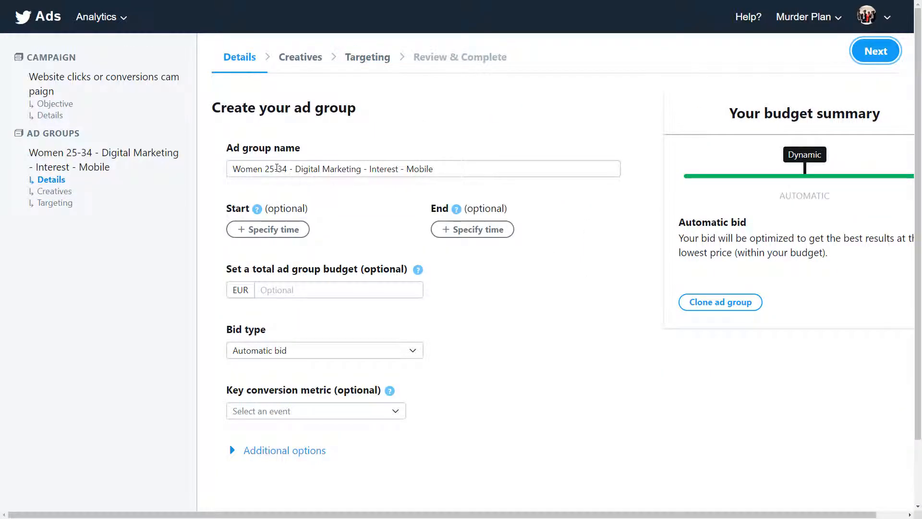
drag(274, 169, 287, 172)
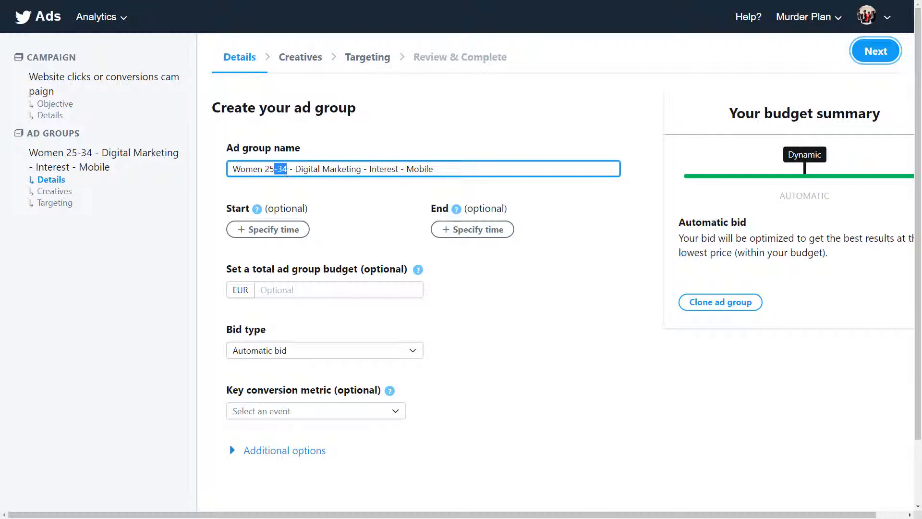
text(+)
double_click(302, 170)
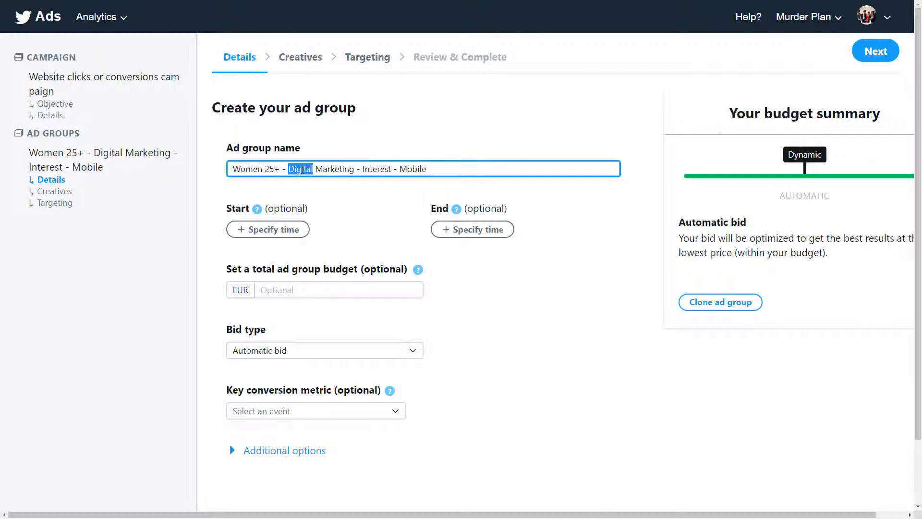
key(BackSpace)
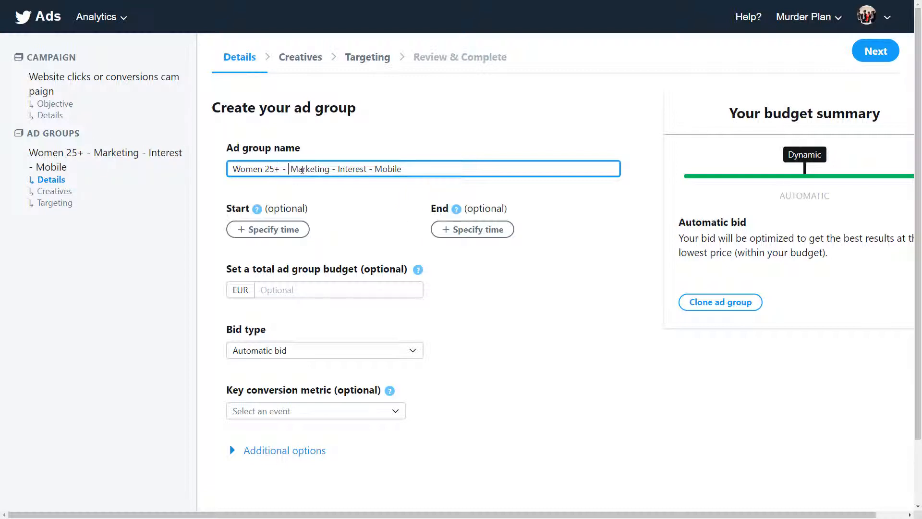
key(Delete)
key(Return)
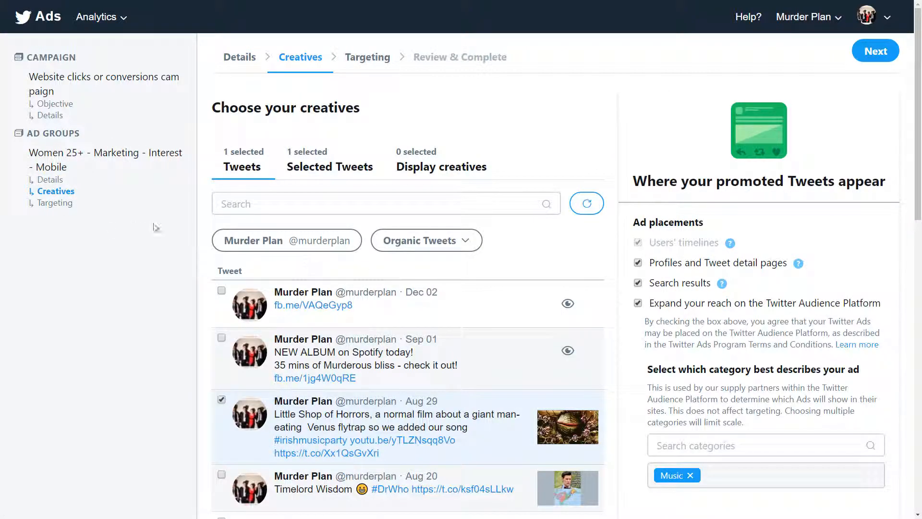
click(55, 205)
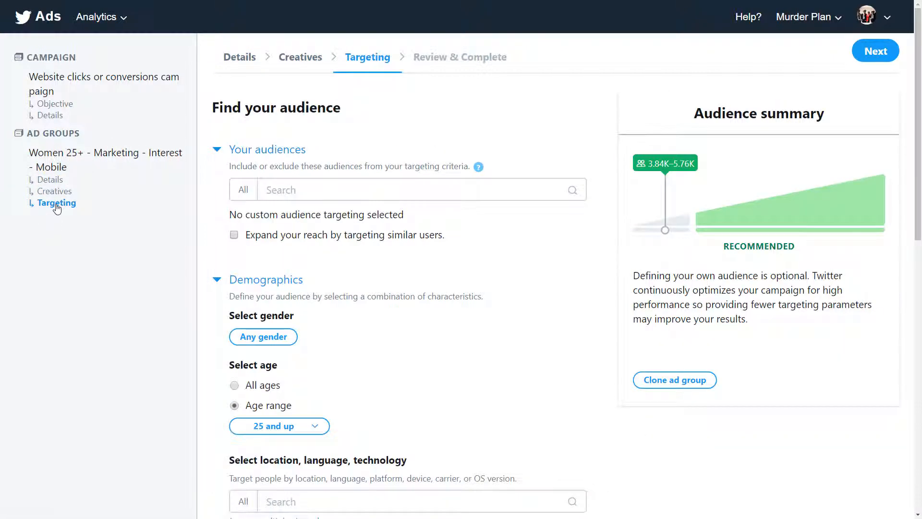